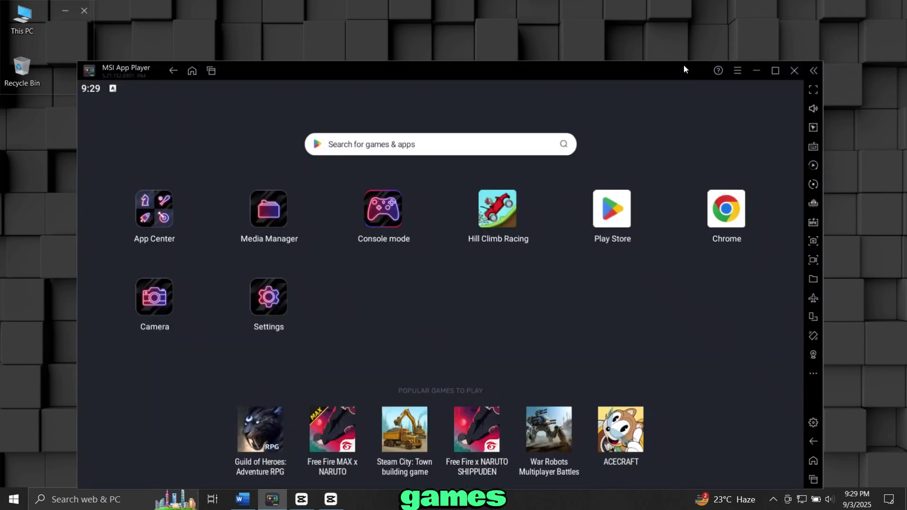
Step: Start installing PUBG MOBILE from its Play Store details page
drag(684, 66, 687, 38)
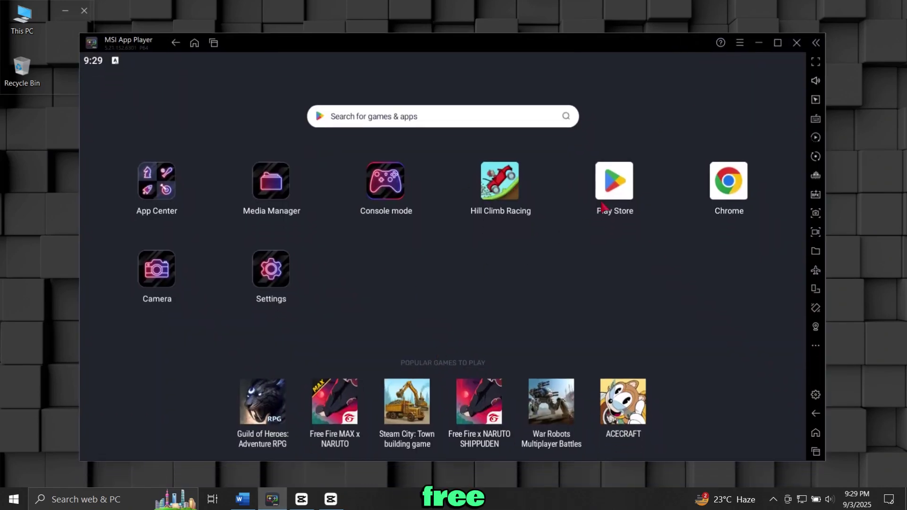
click(610, 189)
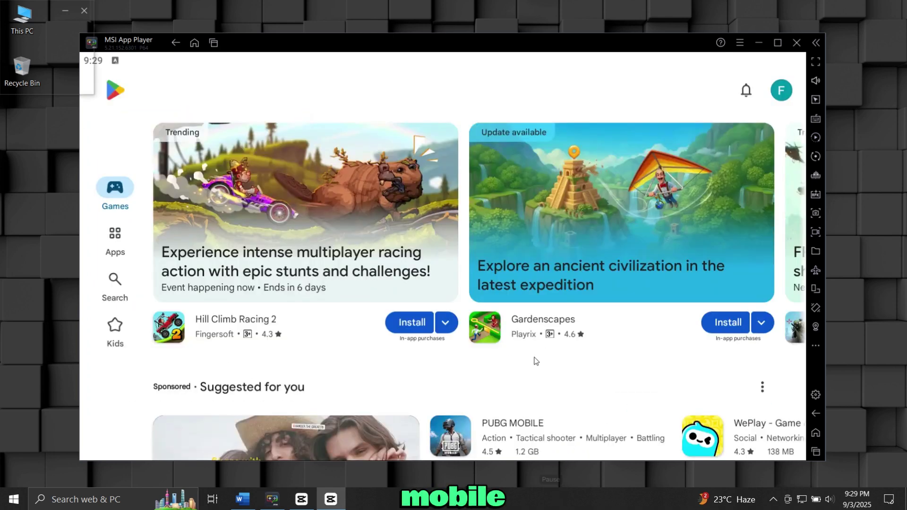
click(546, 429)
scroll(512, 262, down, 5)
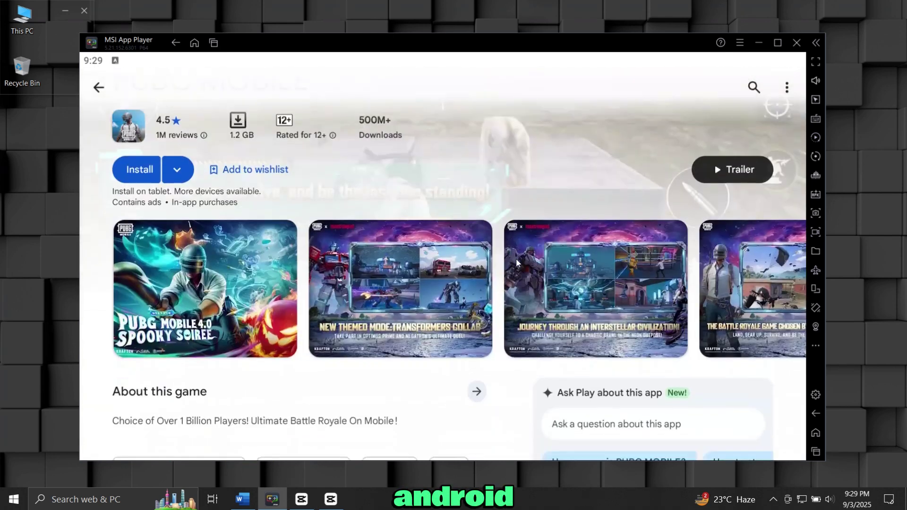
click(139, 138)
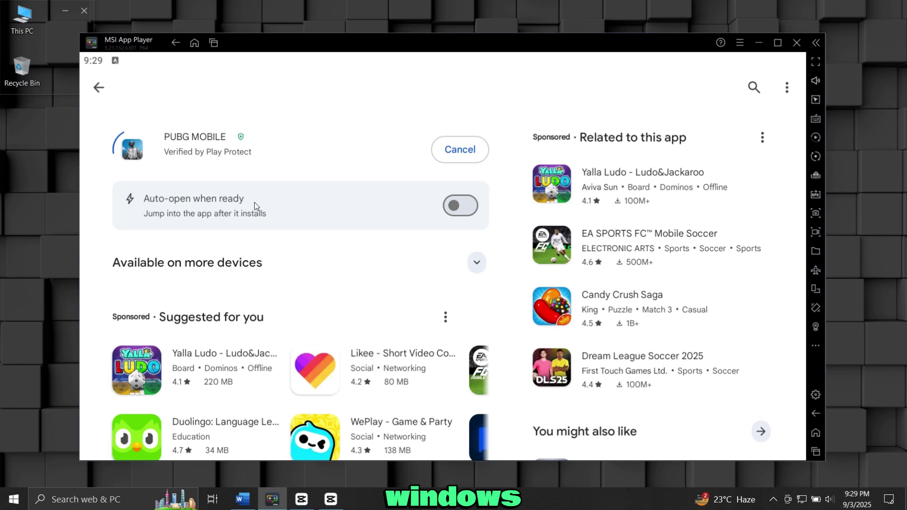
Step: Leave the Play Store, browse the Android Settings app, and return to the home screen
click(98, 87)
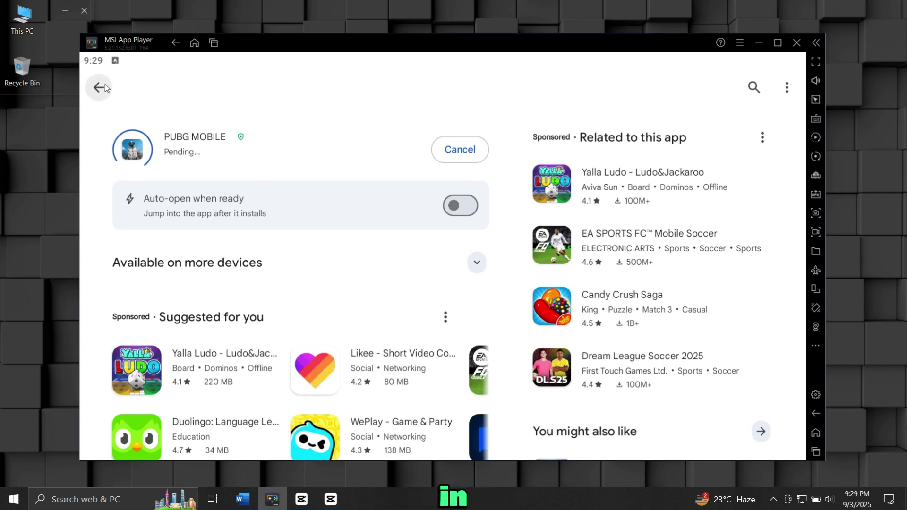
click(817, 431)
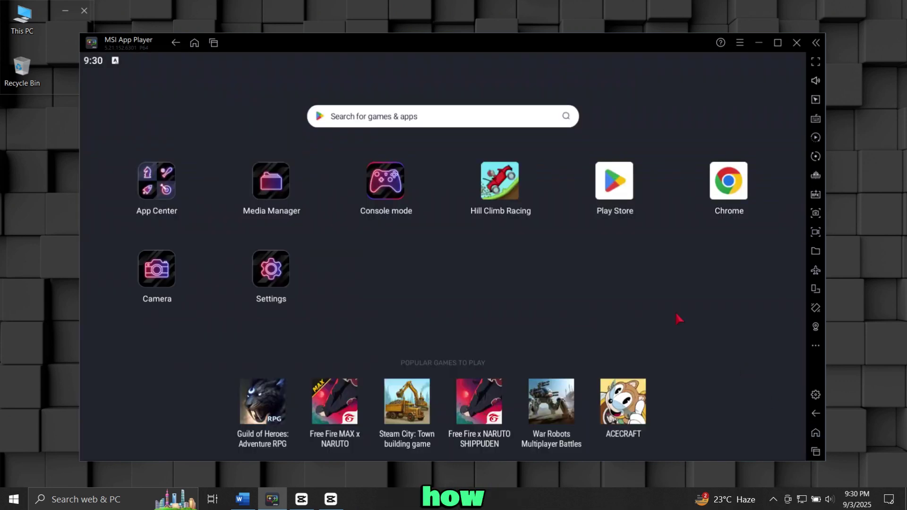
click(268, 266)
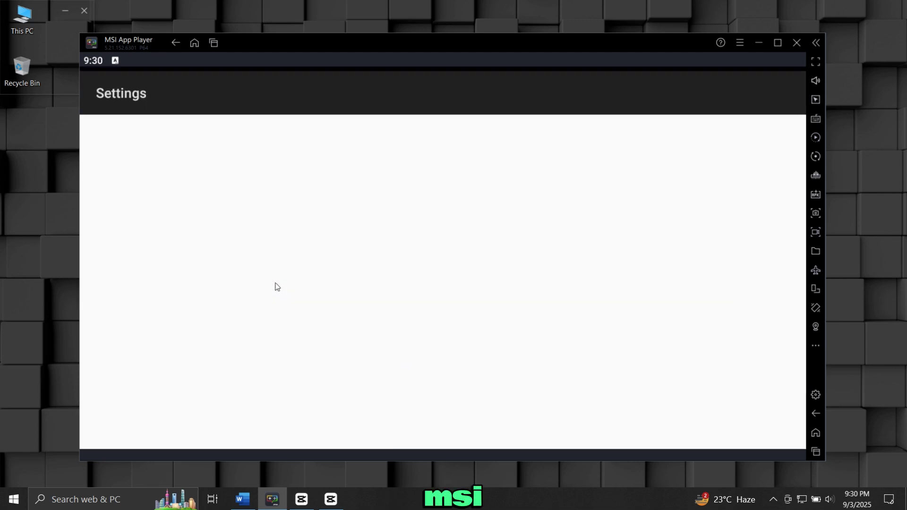
scroll(426, 292, down, 2)
scroll(436, 295, up, 3)
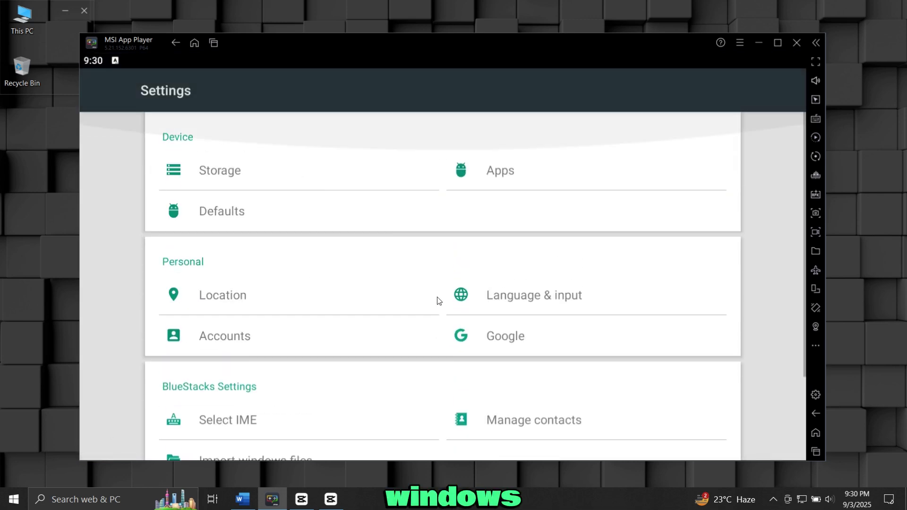
click(815, 432)
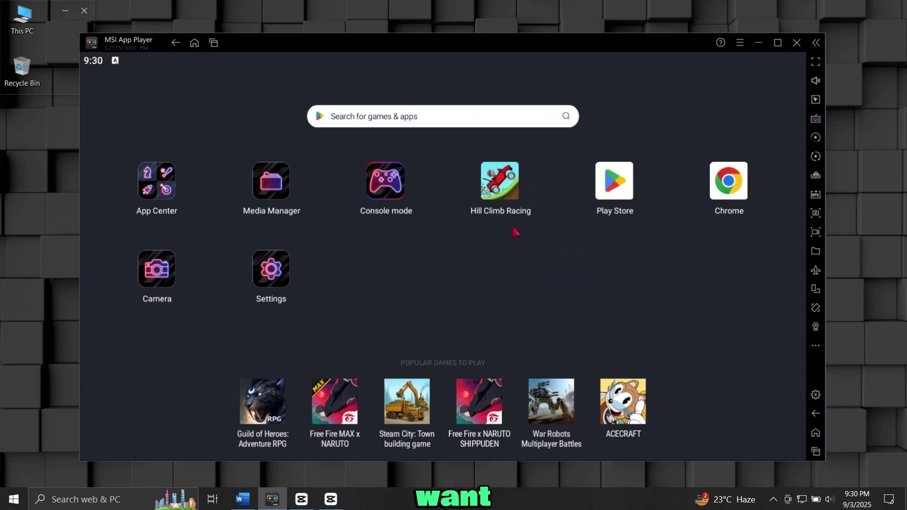
Step: Check the memory allocation options in performance settings without changing anything
click(732, 213)
click(399, 176)
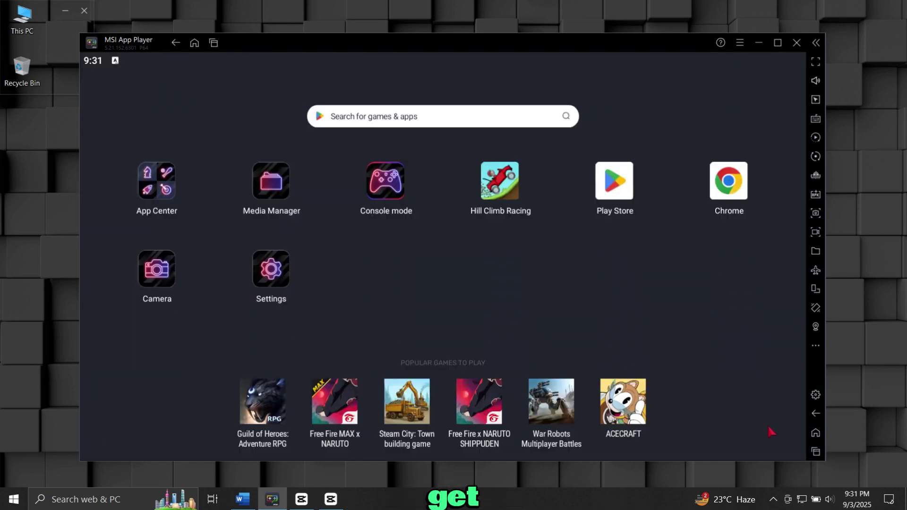
click(816, 396)
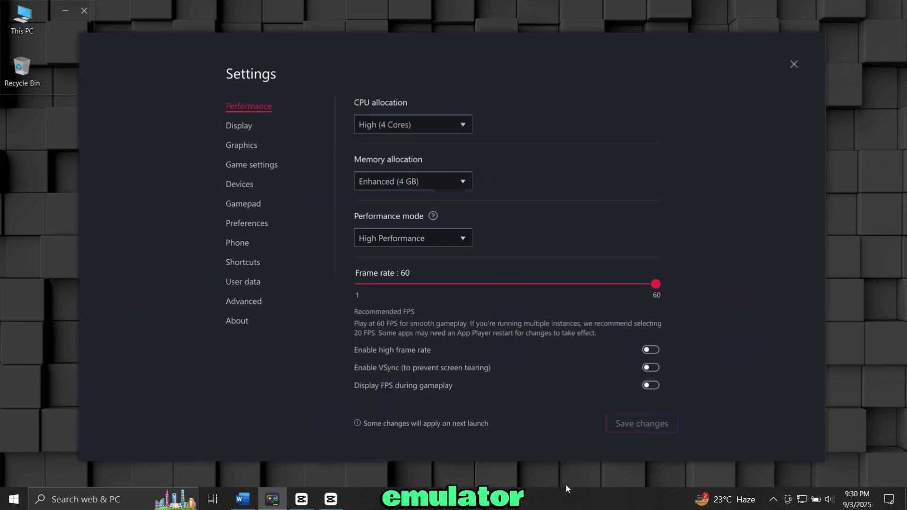
click(410, 188)
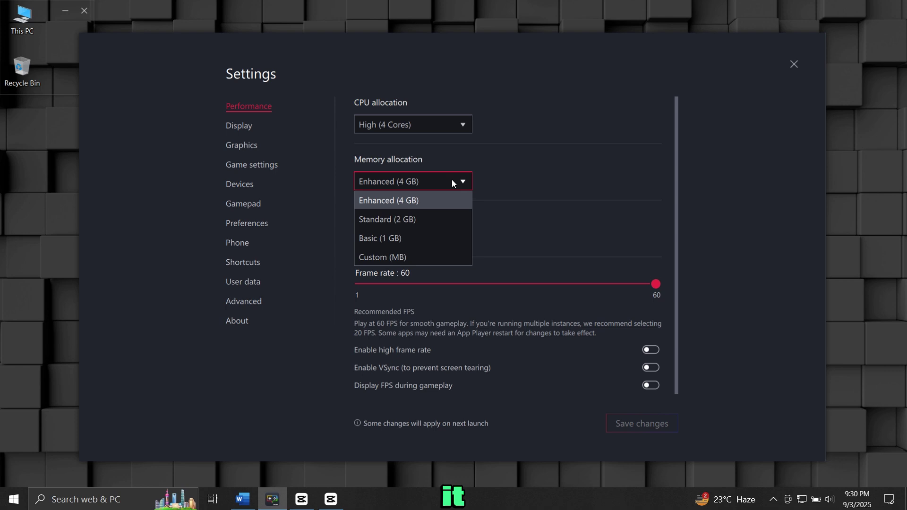
click(794, 64)
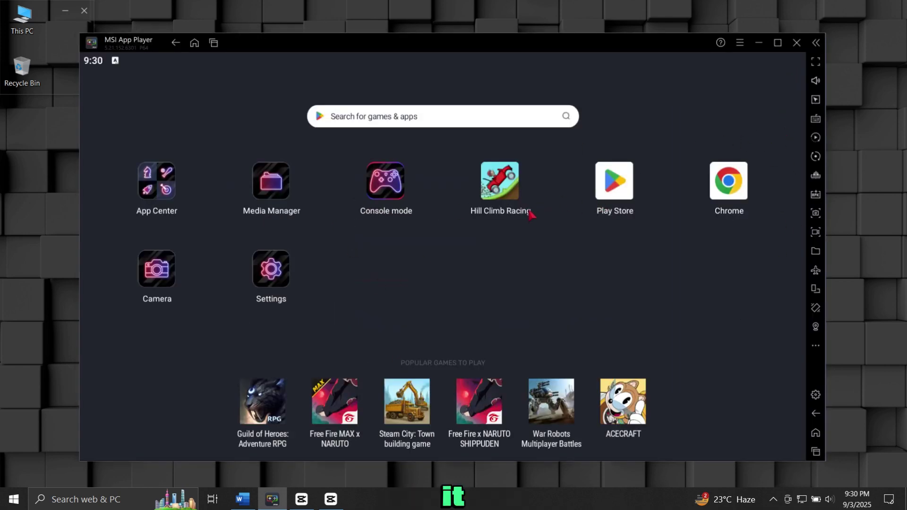
Step: Start screen recording, then begin a Hill Climb Racing run and hold the gas
click(817, 118)
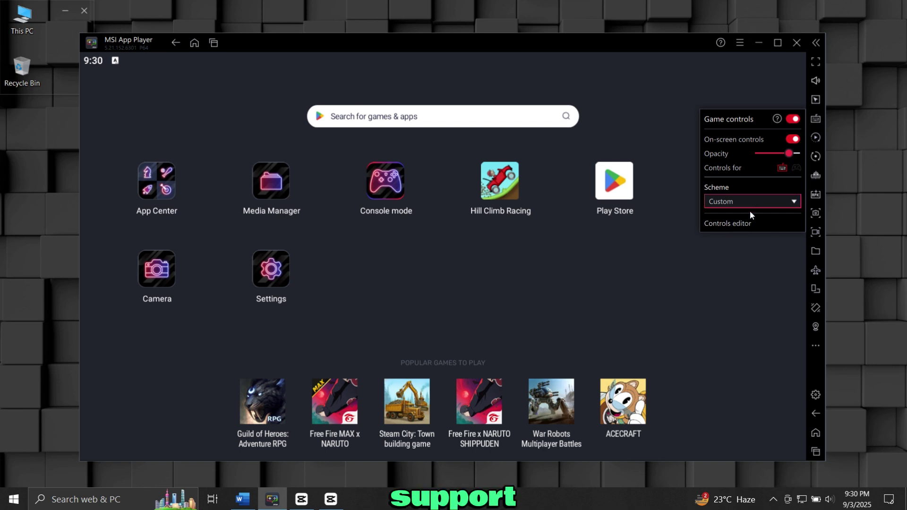
click(750, 249)
click(815, 232)
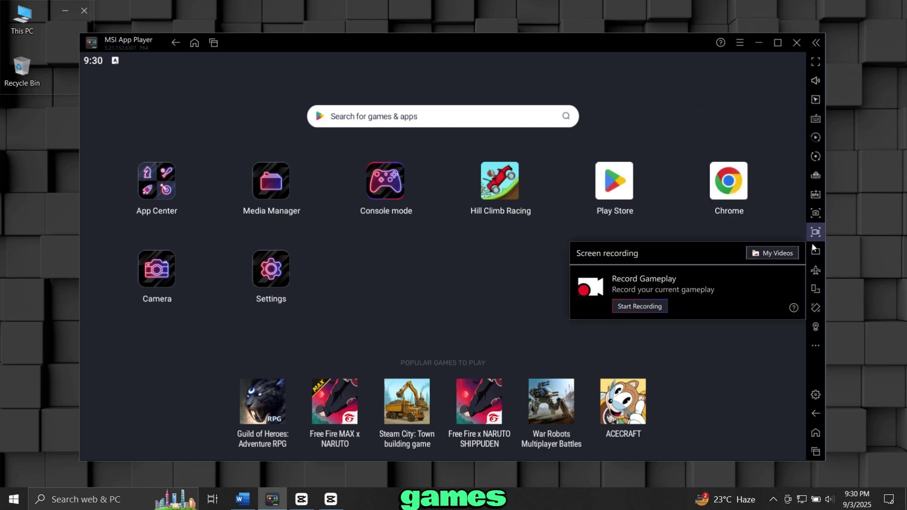
click(641, 306)
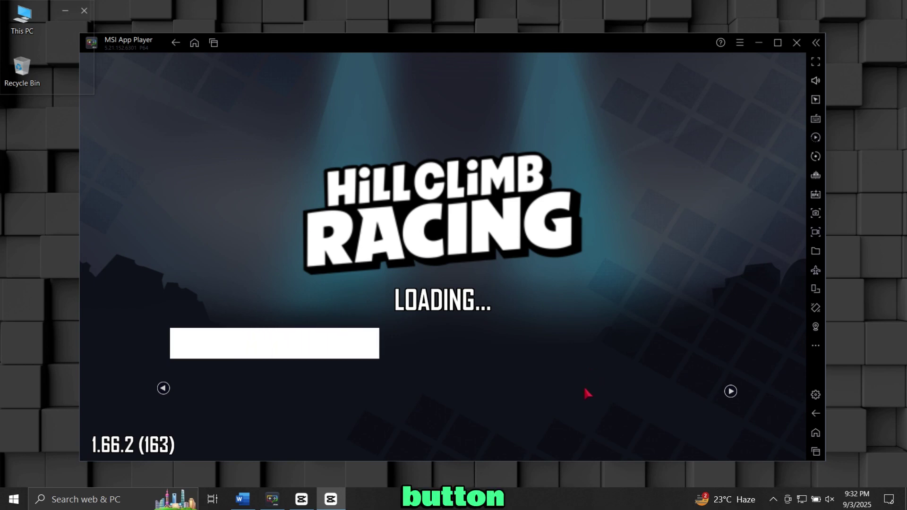
click(683, 357)
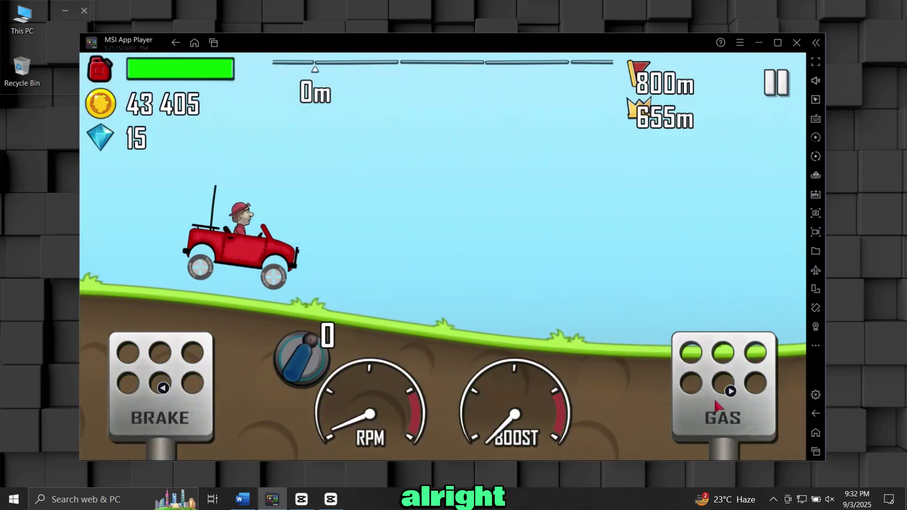
drag(717, 405, 717, 406)
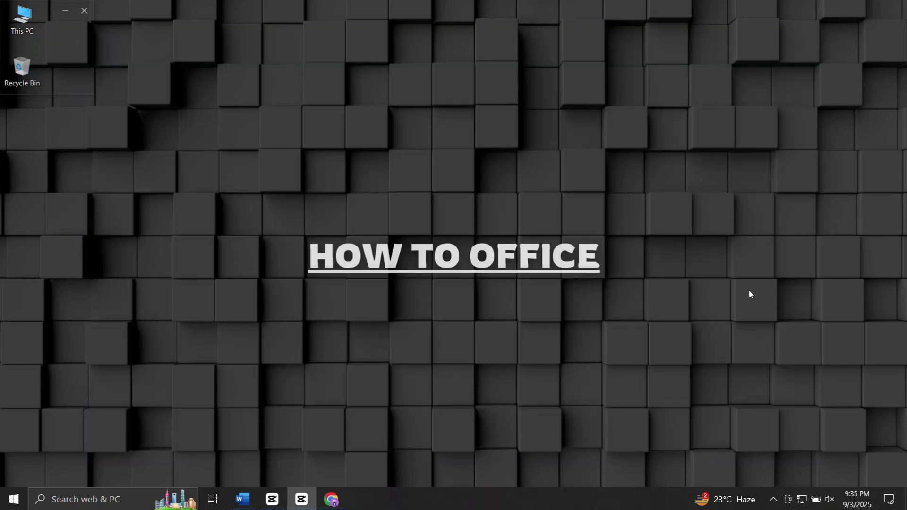
Step: Search Google for 'MSI app player' from Chrome's address bar
click(331, 500)
text(MSI app player)
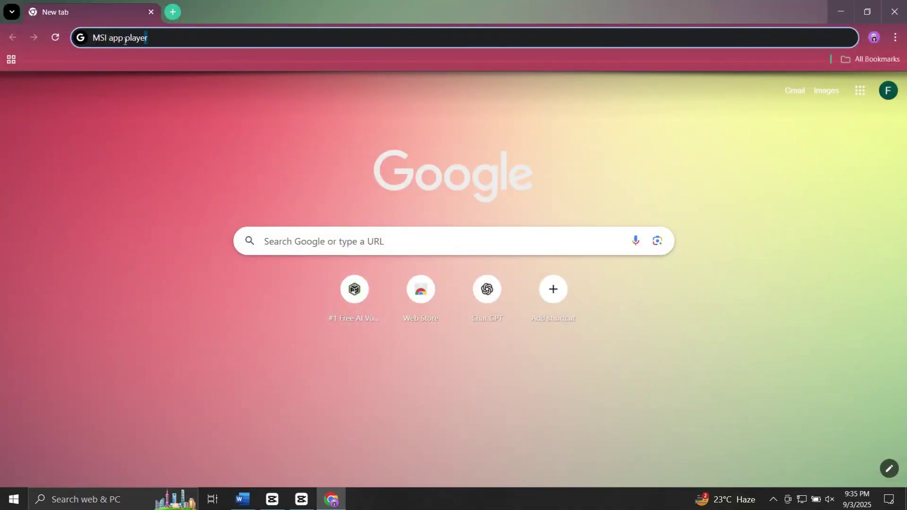
drag(148, 38, 81, 40)
click(164, 37)
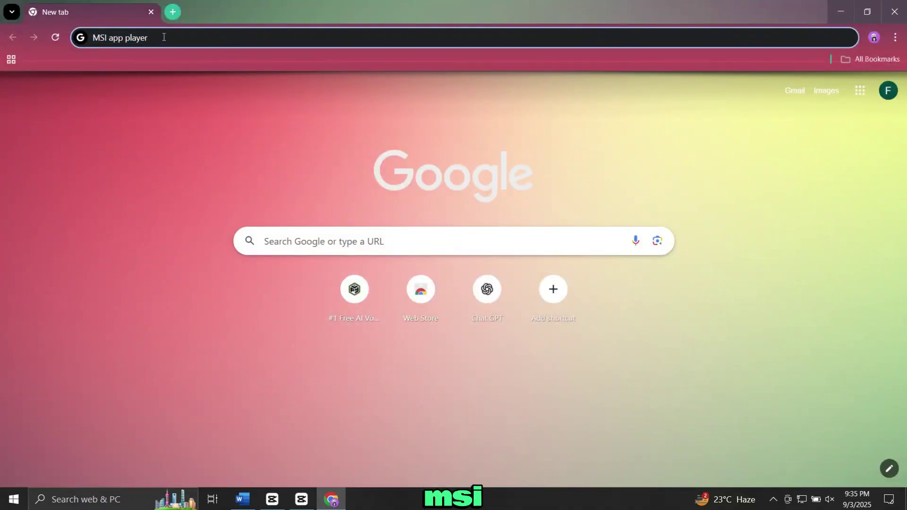
key(Return)
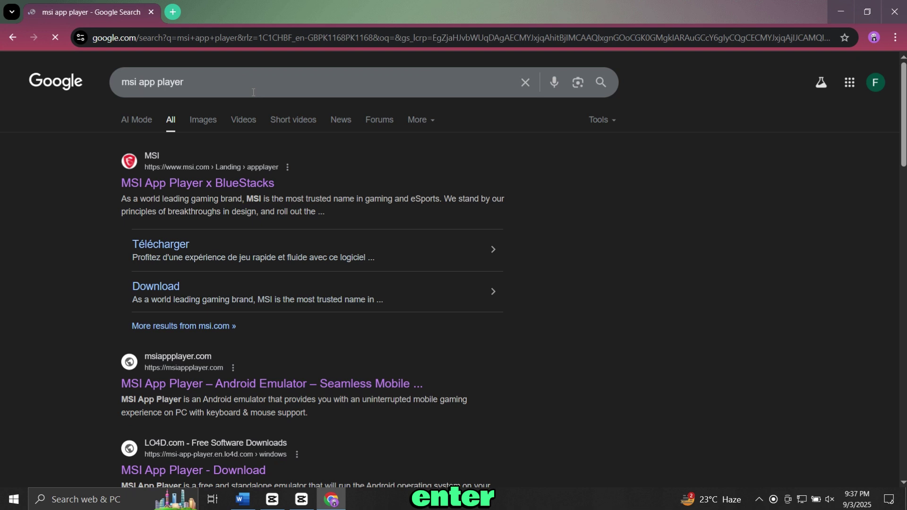
drag(185, 82, 92, 80)
Step: Download MSI-APP-Player.zip (157 MB) from the official msi.com MSI App Player page
click(273, 84)
click(58, 142)
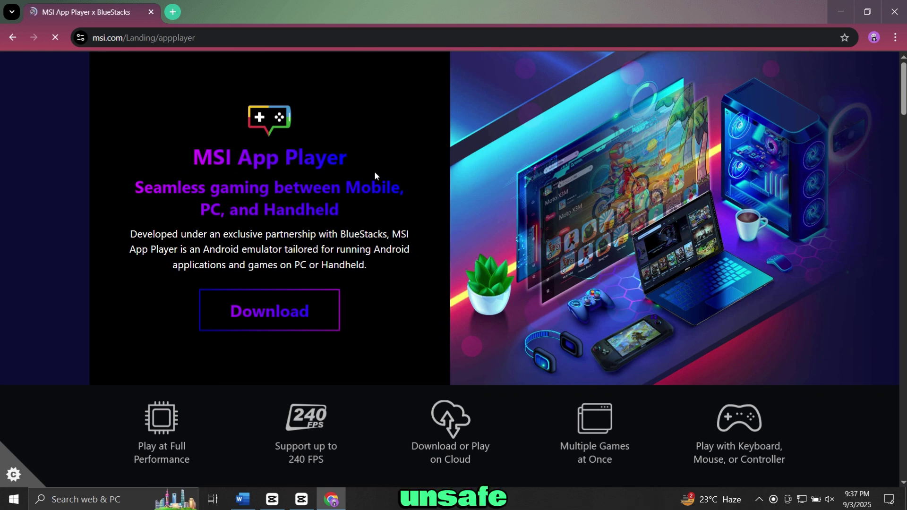
click(280, 307)
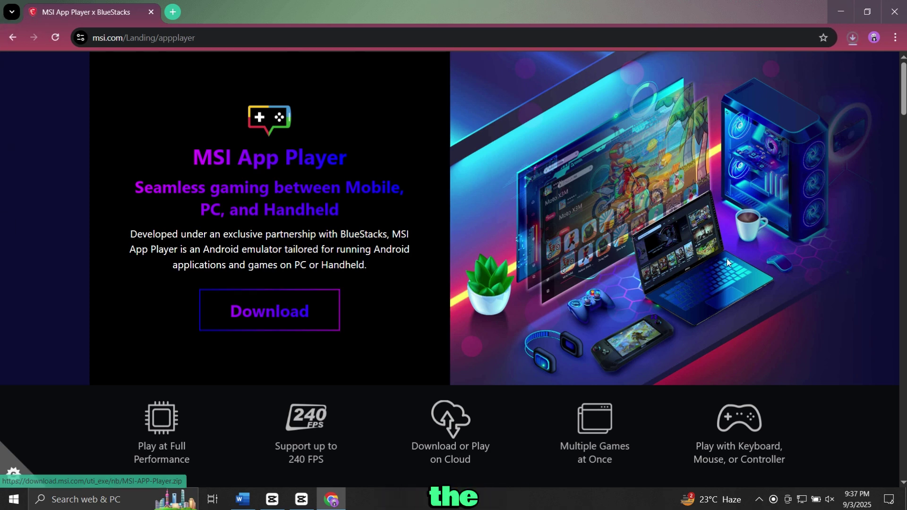
click(853, 42)
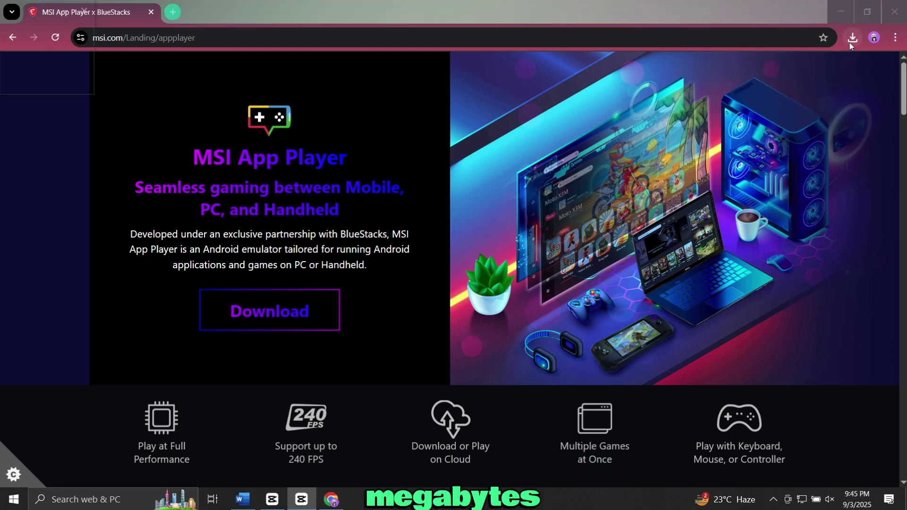
click(851, 38)
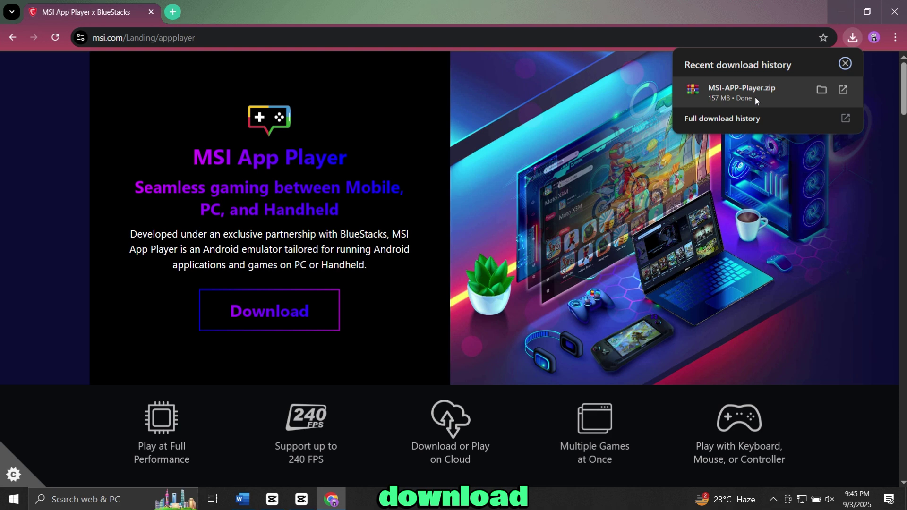
Step: Open MSI-APP-Player.zip from the Downloads (F:) folder in WinRAR
click(822, 90)
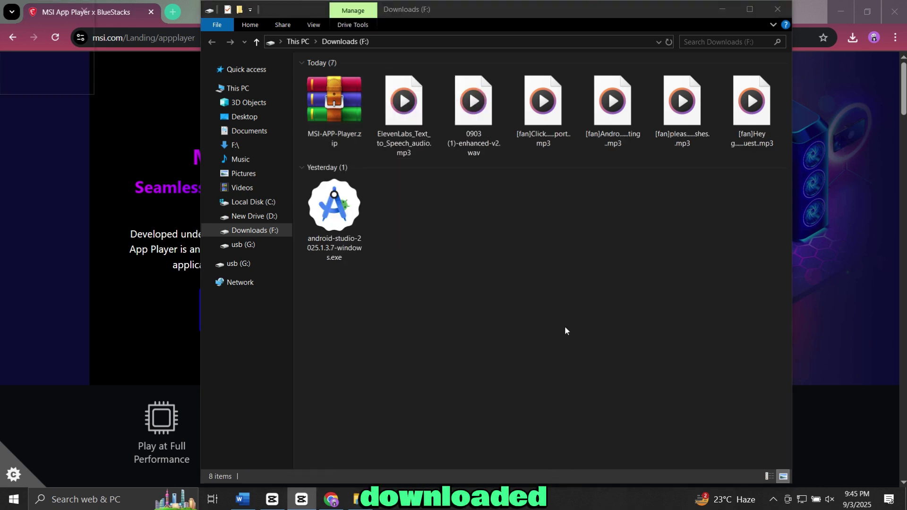
click(842, 10)
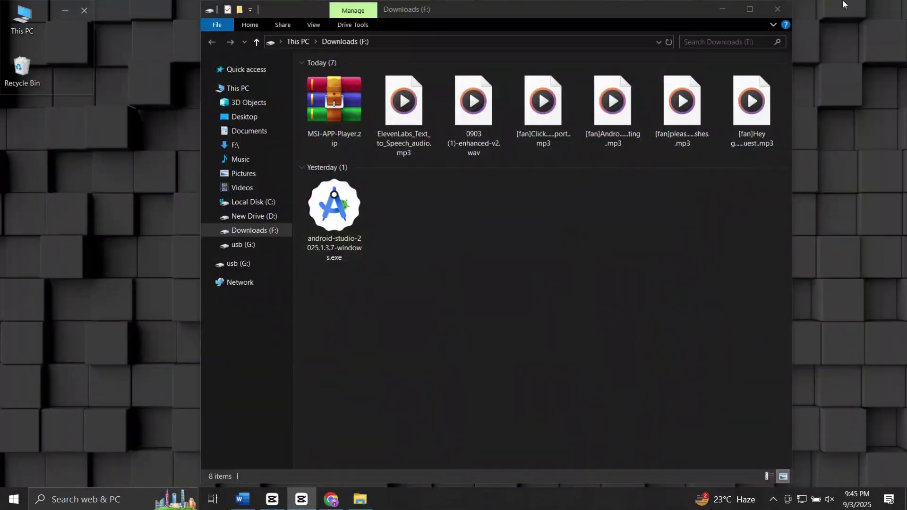
double_click(352, 98)
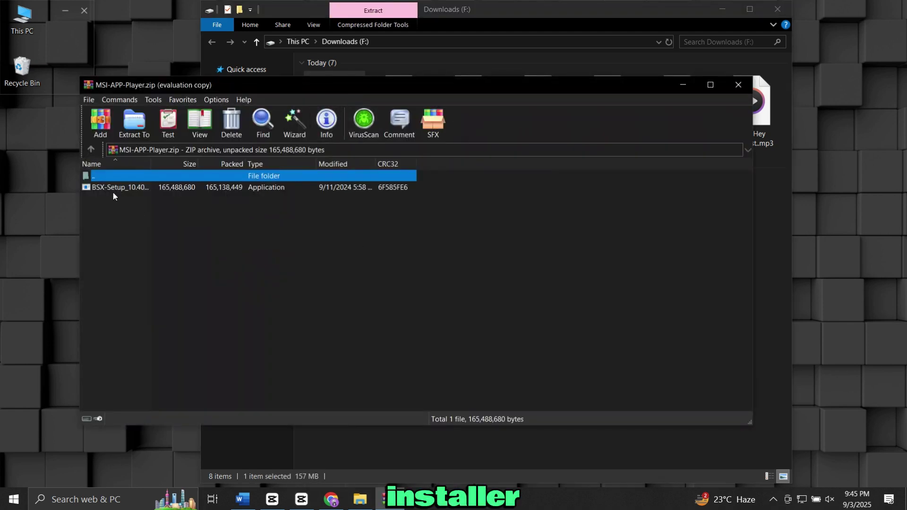
Step: Extract and run BSX-Setup_10.40.0.6308.exe from the archive
right_click(160, 188)
key(alt+w)
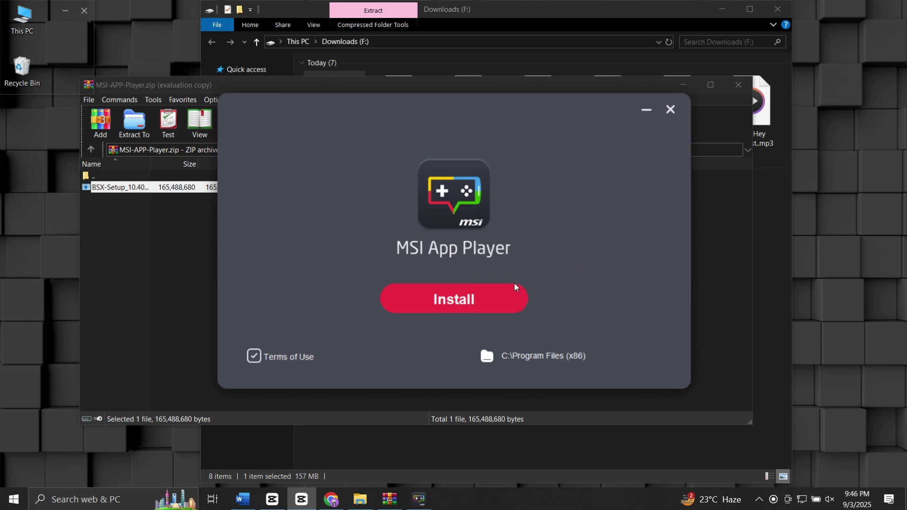
Step: Install MSI App Player to C:\Program Files (x86) and launch it at 100%
click(467, 302)
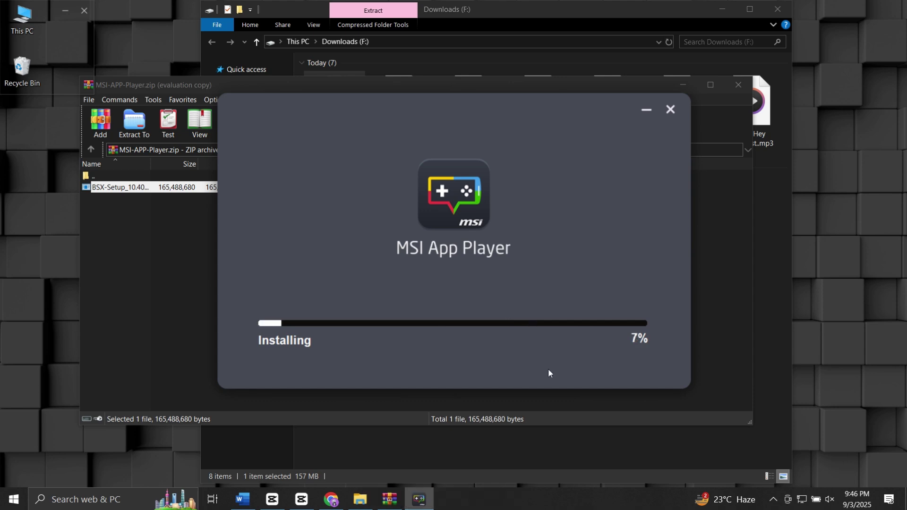
click(722, 9)
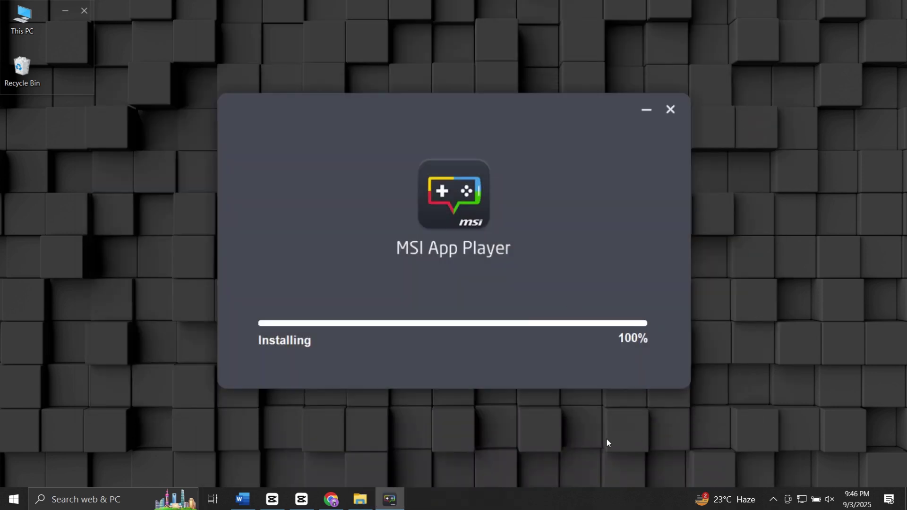
click(474, 298)
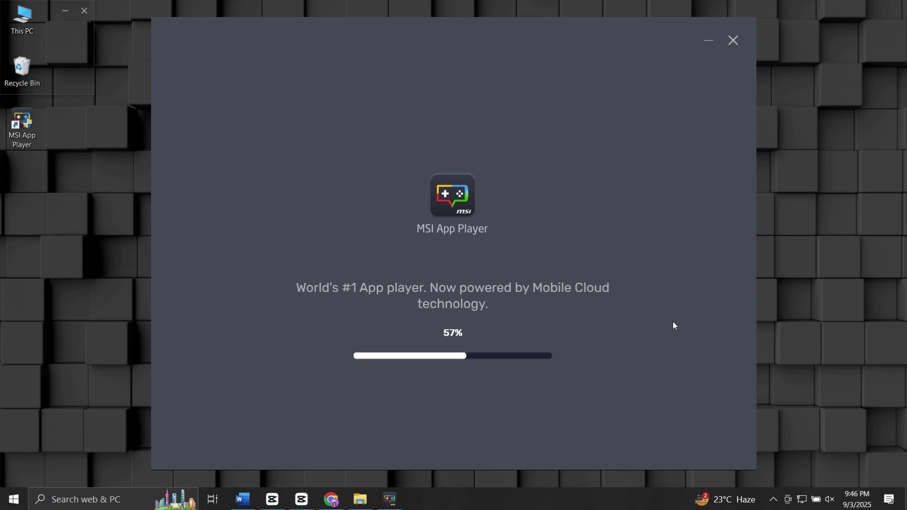
Step: Scroll through the All Games catalogue, then bring up the Android App Player install offer
scroll(486, 287, down, 7)
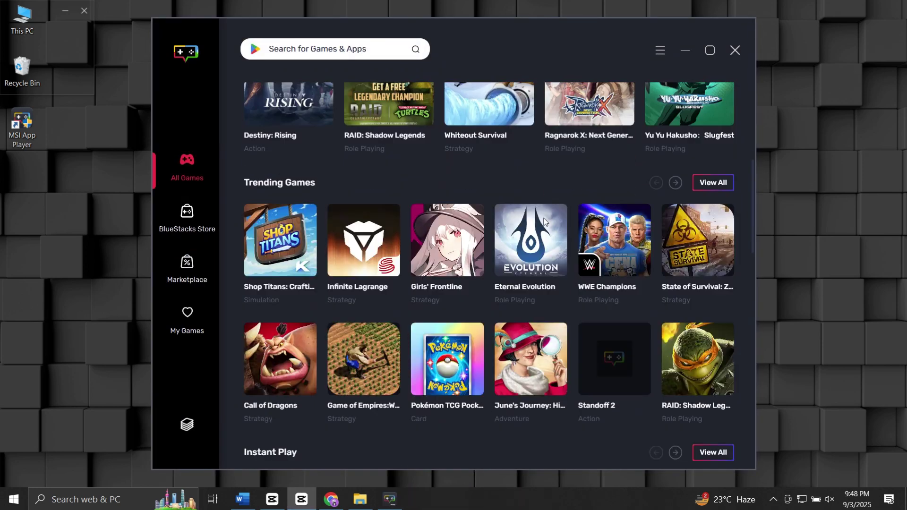
scroll(536, 208, up, 7)
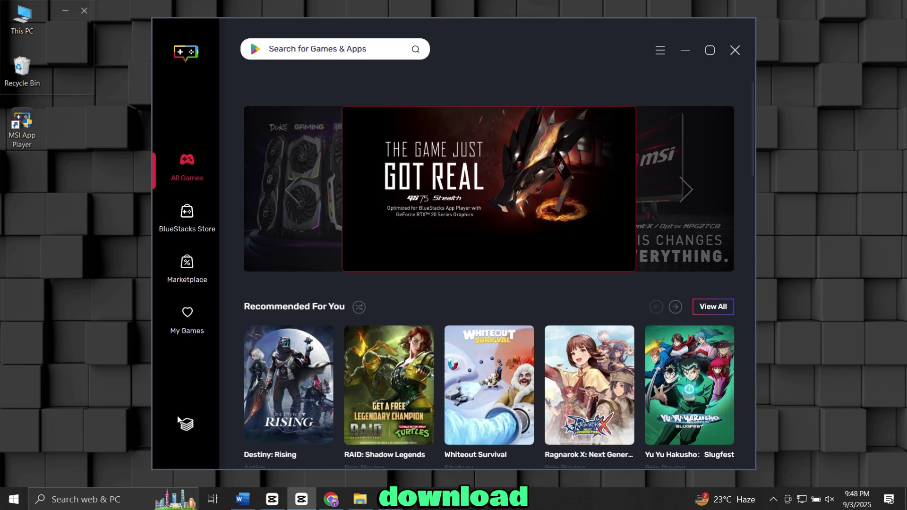
click(187, 424)
Step: Install the Android App Player and minimize the launcher while it downloads and boots
click(452, 309)
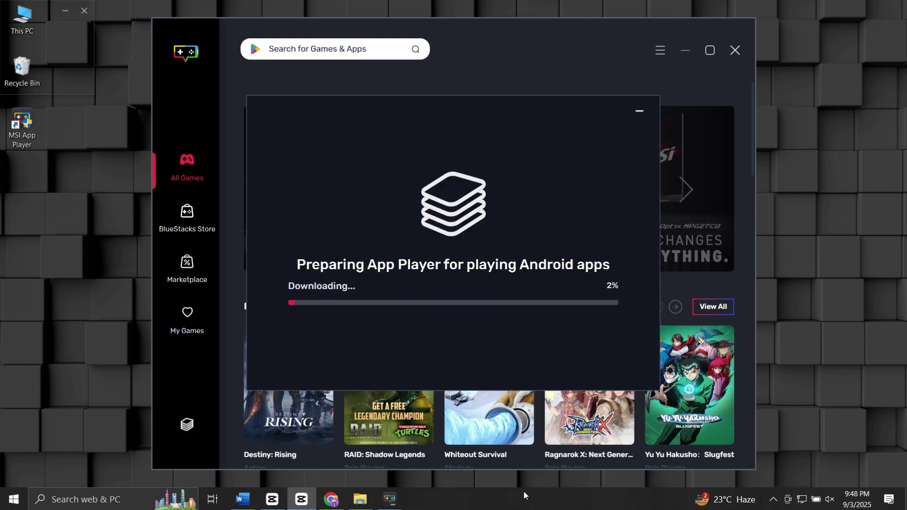
click(686, 52)
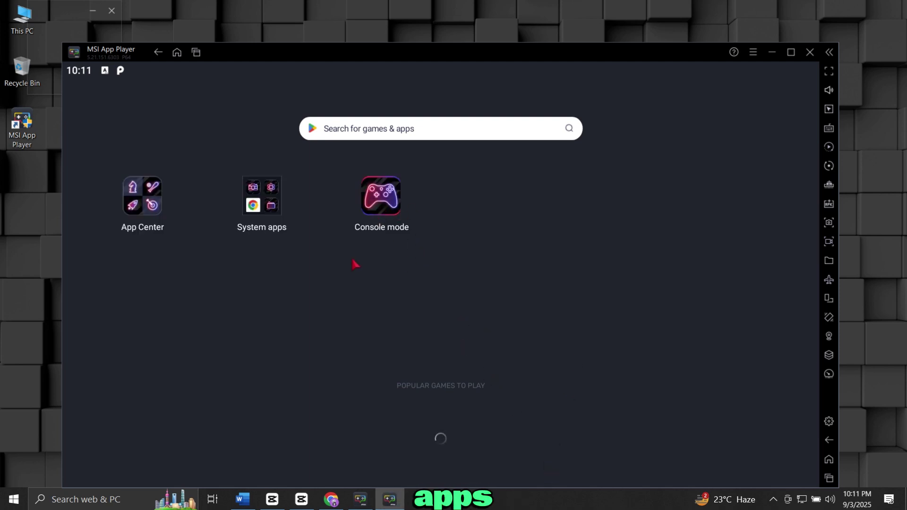
Step: Launch Google Play Store from the System apps folder
click(265, 201)
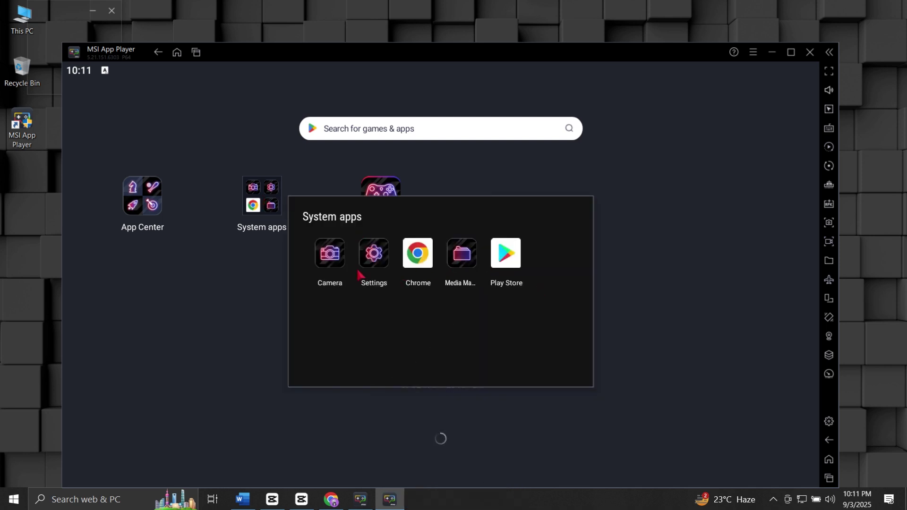
click(628, 240)
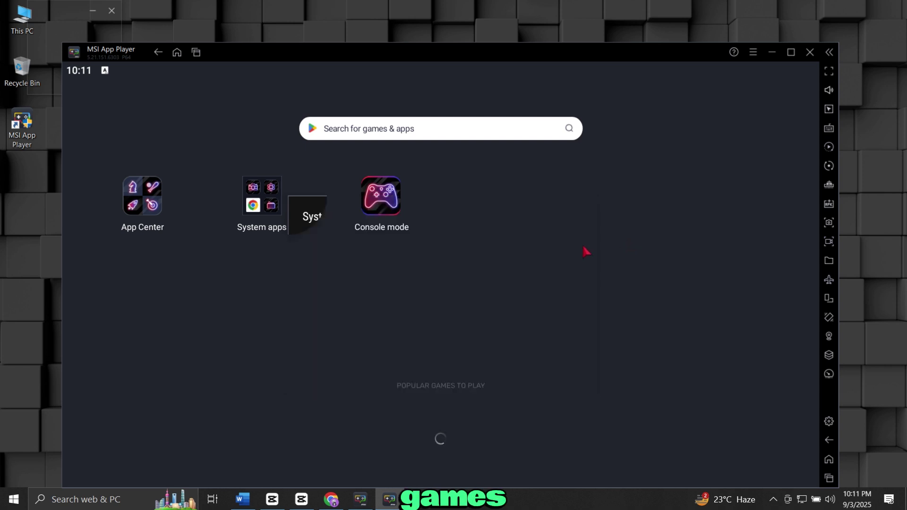
click(255, 208)
click(517, 266)
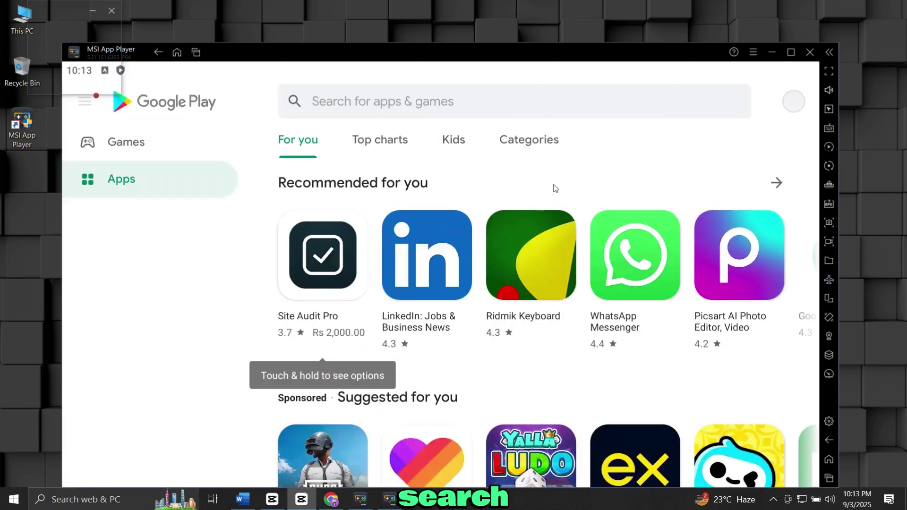
Step: Search the Play Store for 'pubg' and start installing PUBG MOBILE (1.2 GB)
click(402, 106)
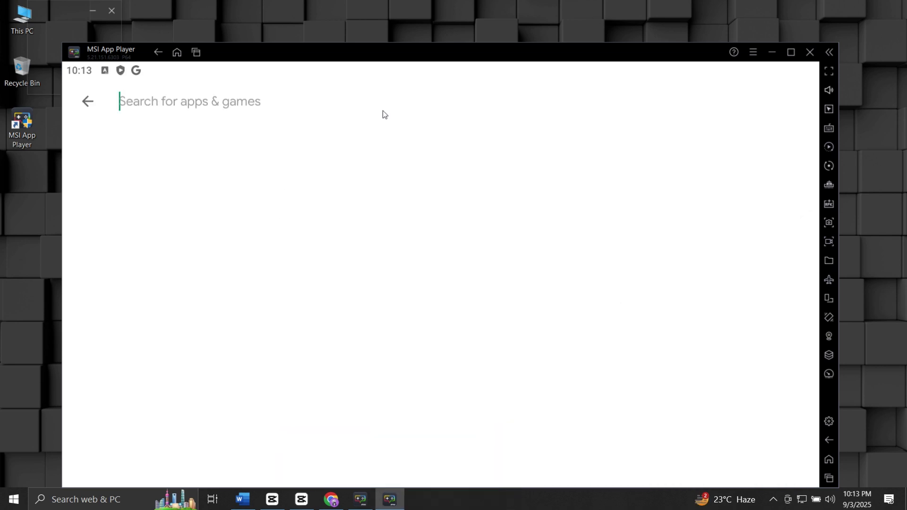
text(pu)
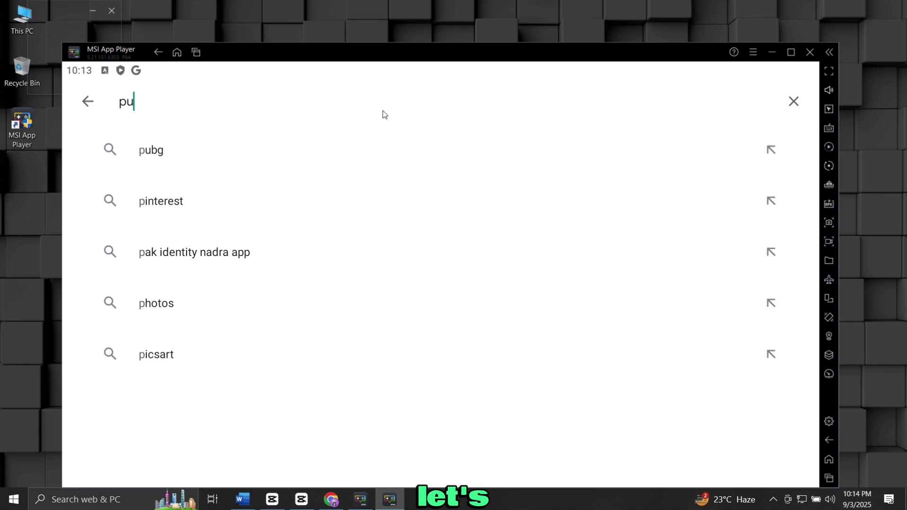
text(bg)
key(Return)
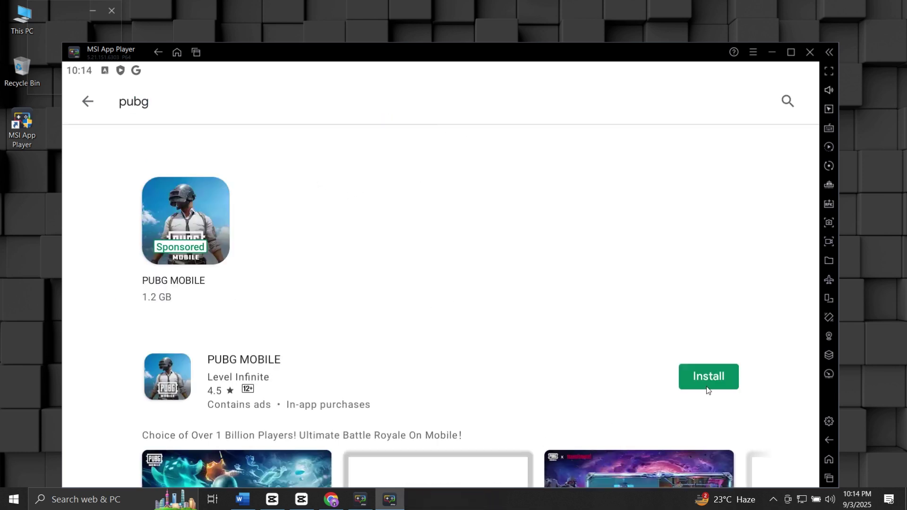
click(707, 383)
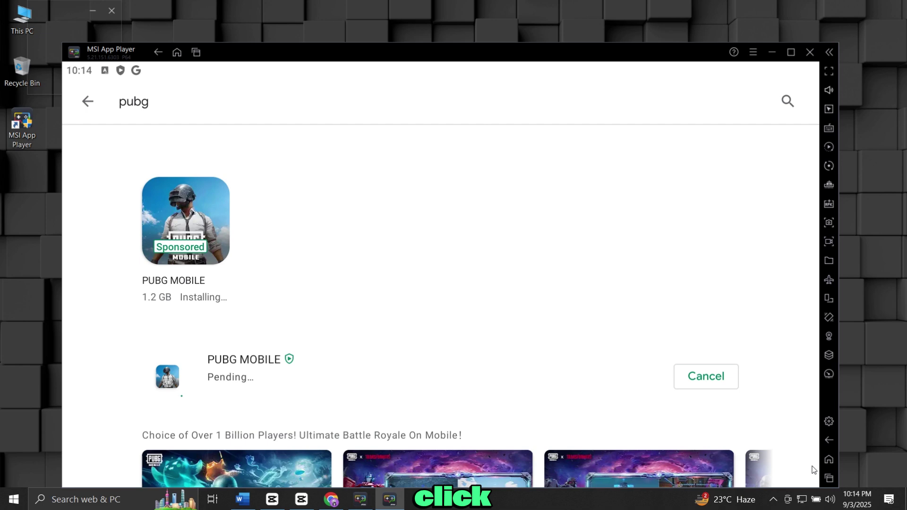
Step: From the emulator home screen, review the game controls flyout, then show the Record Gameplay options
click(831, 460)
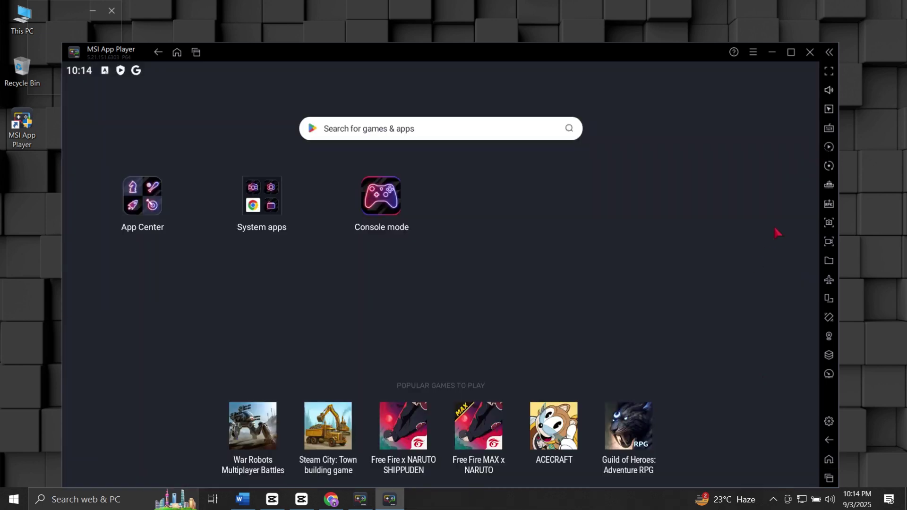
click(835, 128)
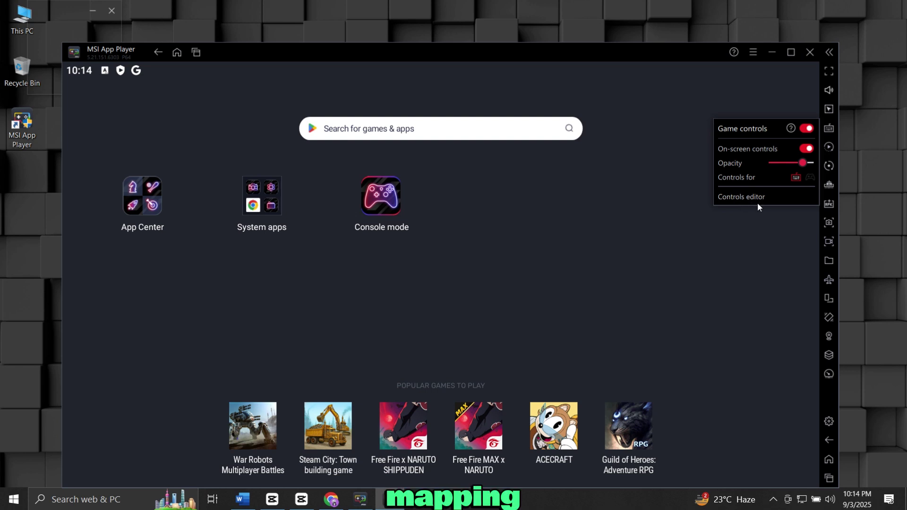
click(730, 197)
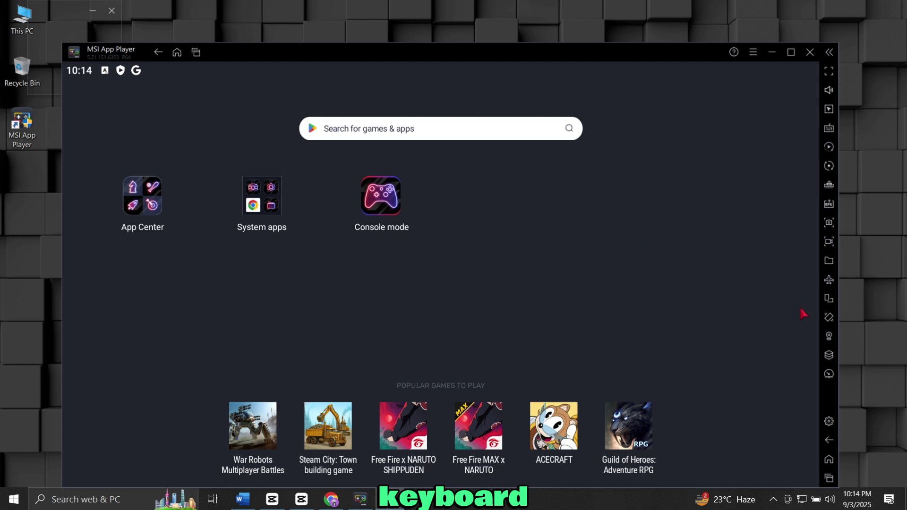
click(833, 242)
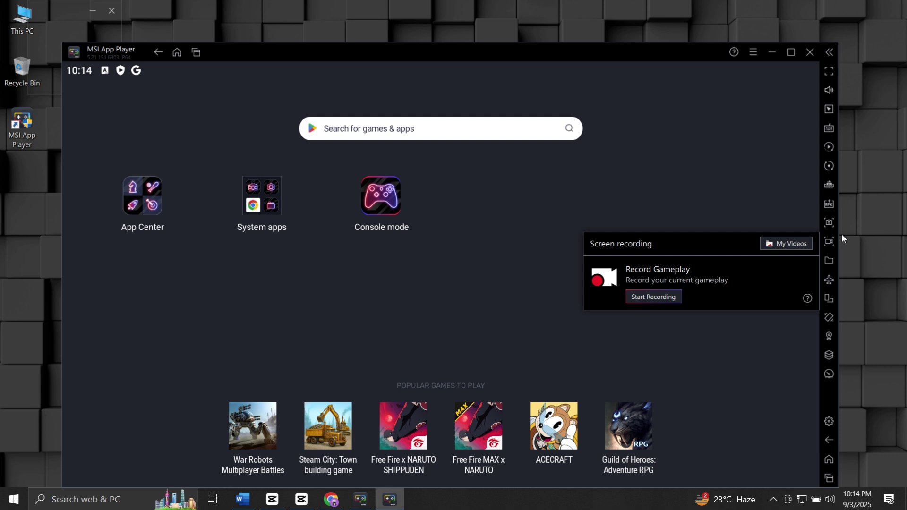
click(828, 422)
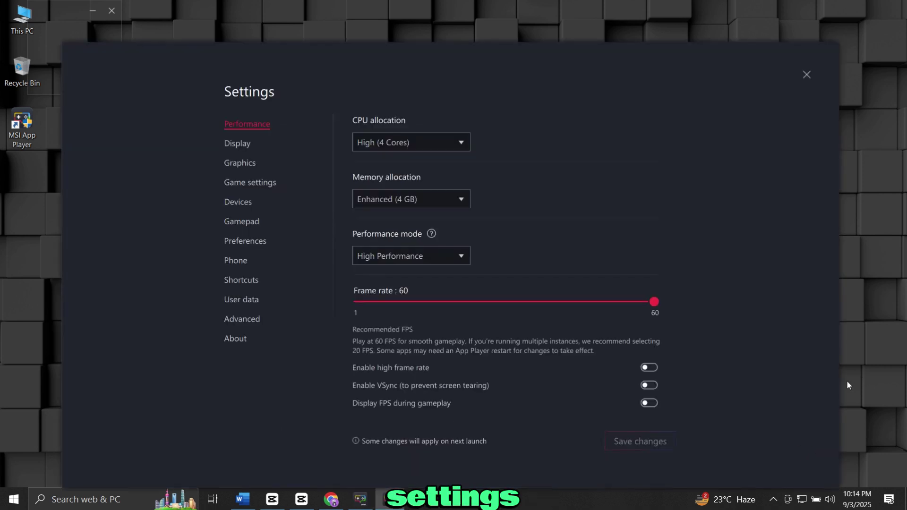
click(430, 142)
click(492, 155)
click(449, 199)
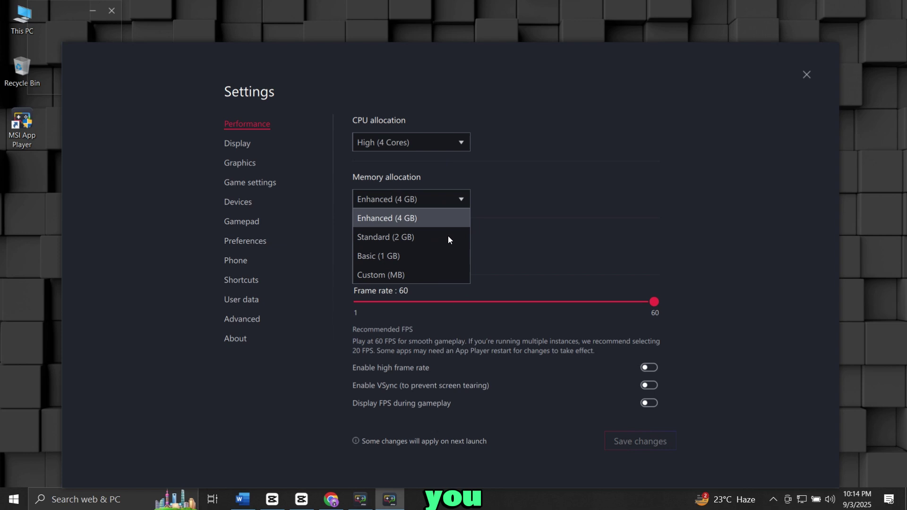
click(557, 185)
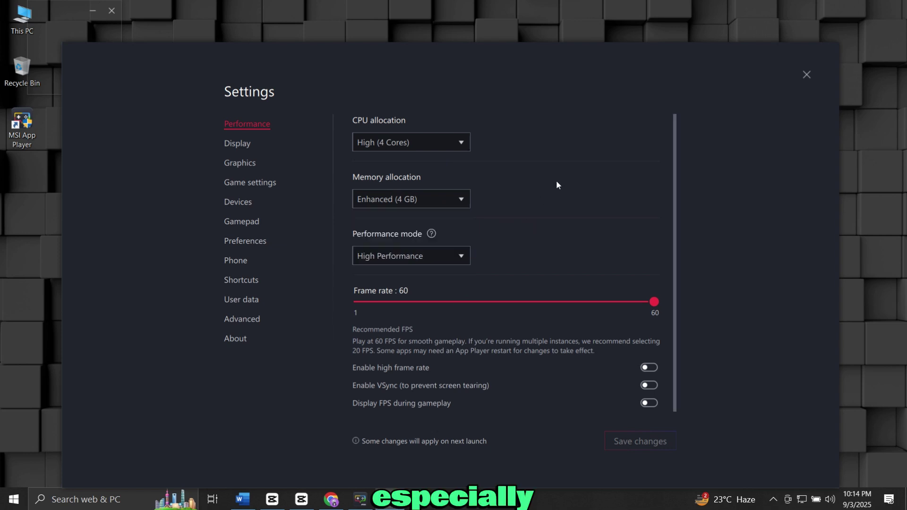
key(Escape)
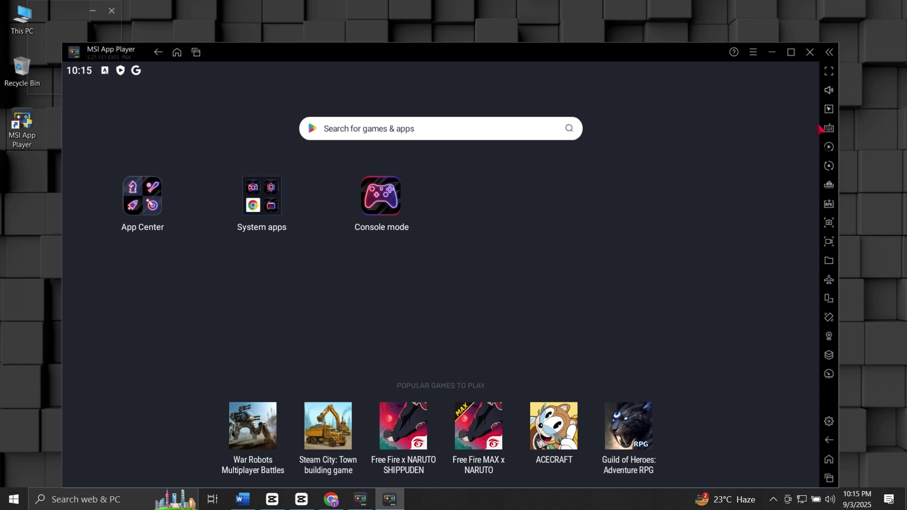
Step: Close MSI App Player and confirm exiting to return to the Windows desktop
click(810, 53)
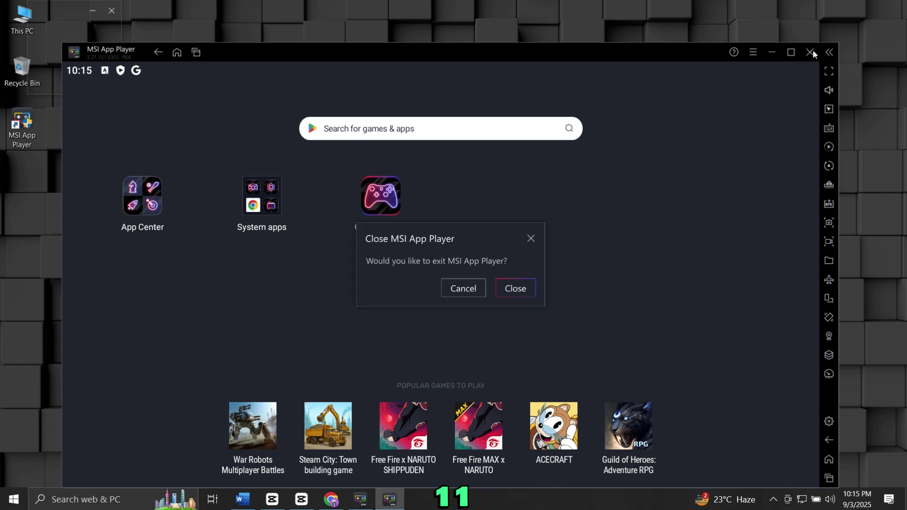
click(498, 289)
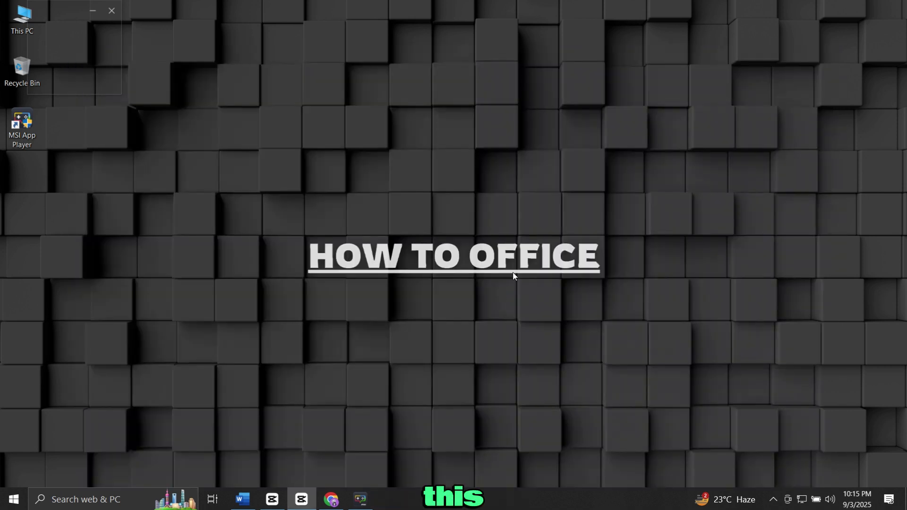